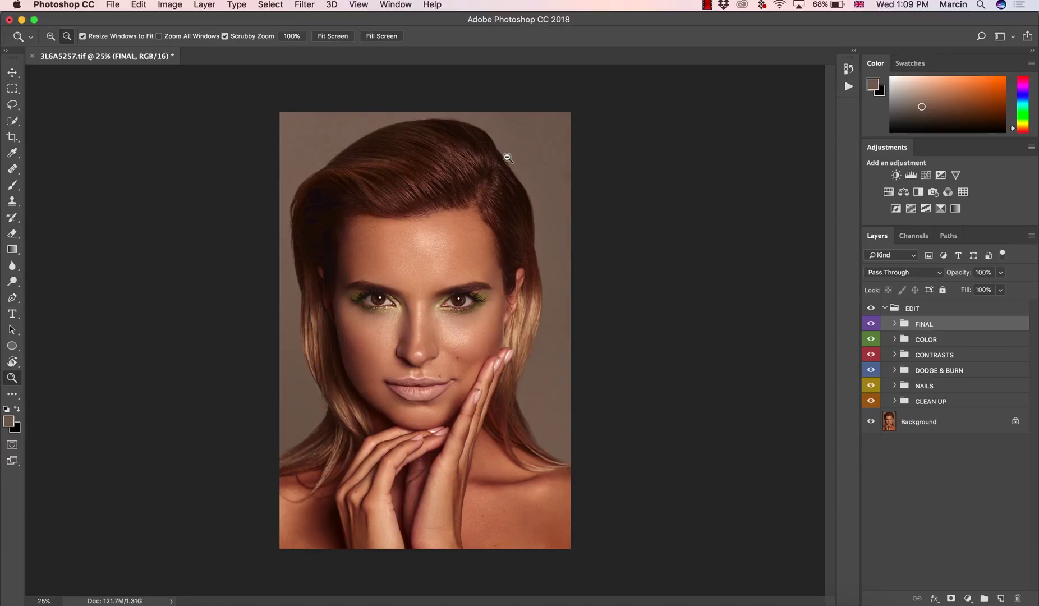
Compare the portrait before and after retouching by hiding and showing the EDIT group on the face, hair and hands.
scroll(509, 143, "up", 3)
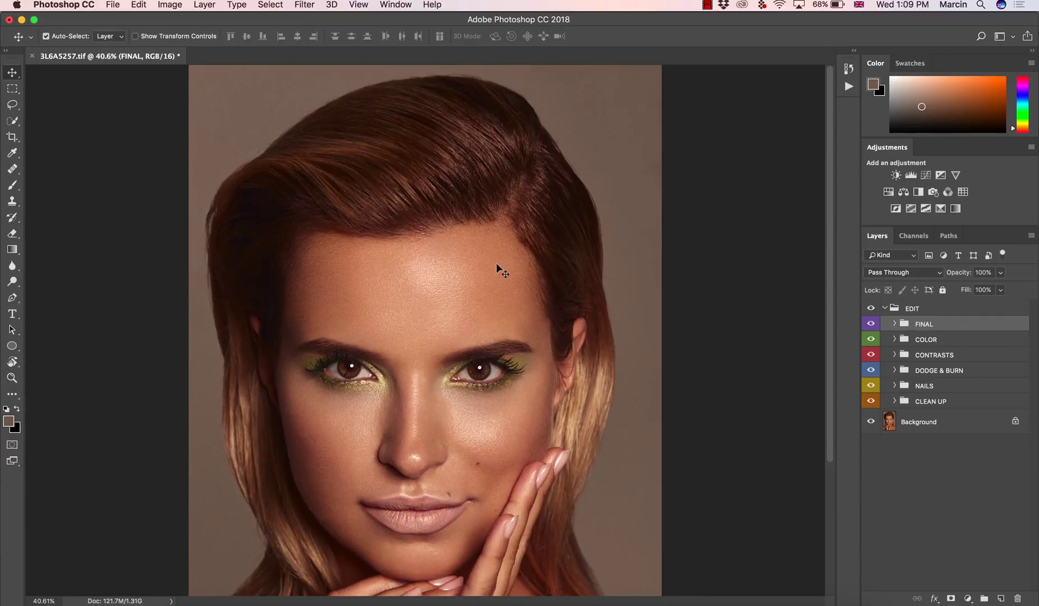
left_click(871, 310)
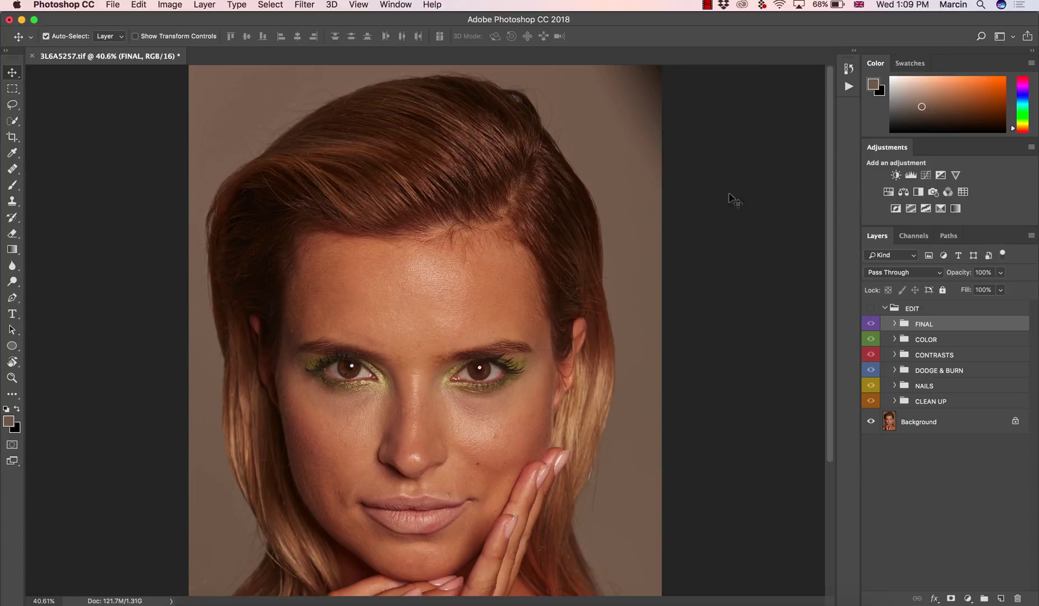
left_click(871, 309)
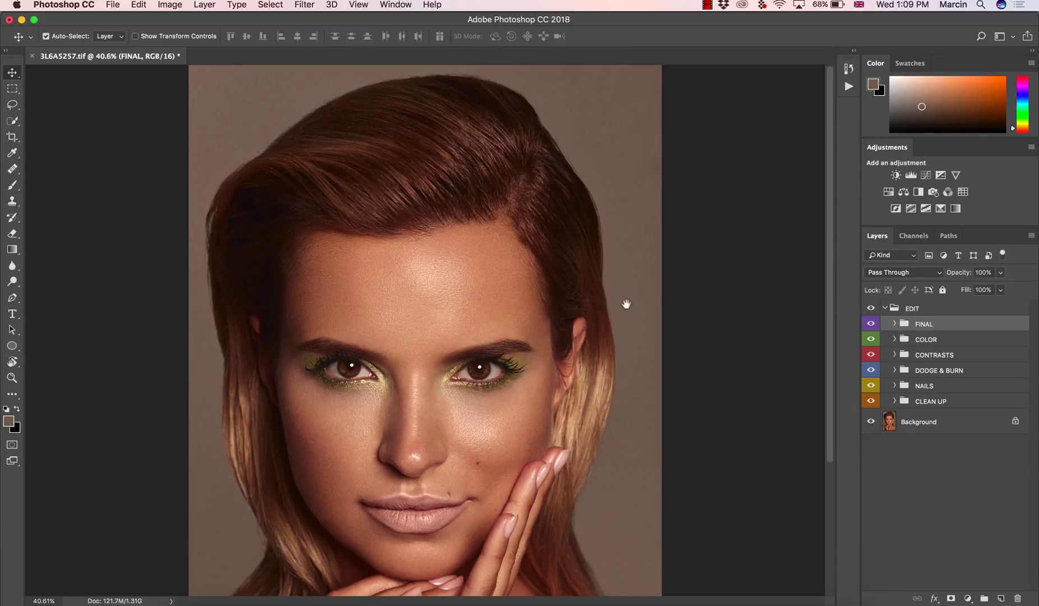
left_click_drag(626, 302, 598, 206)
left_click(870, 309)
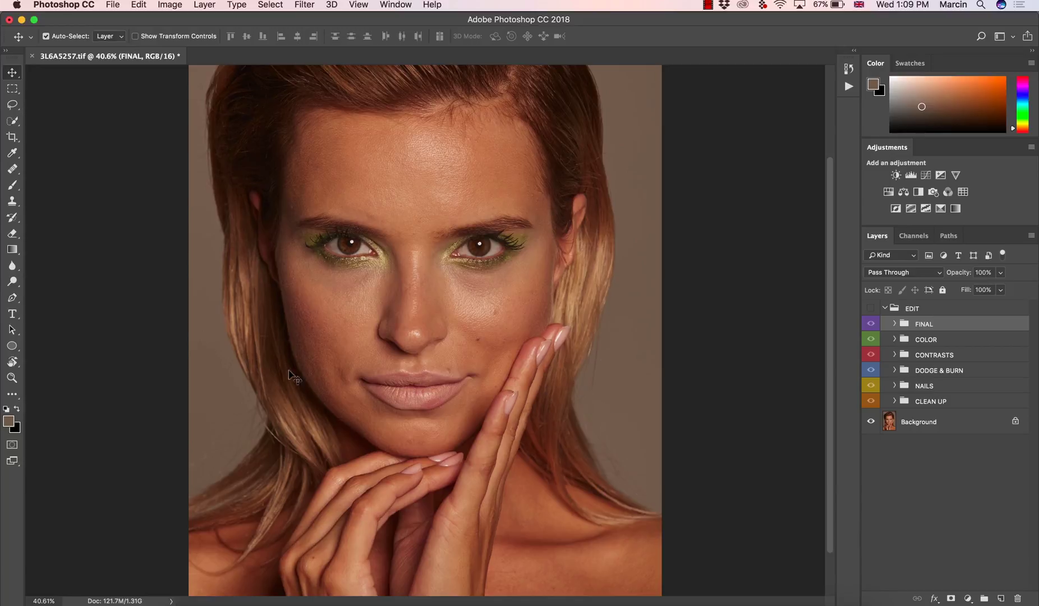
left_click(870, 309)
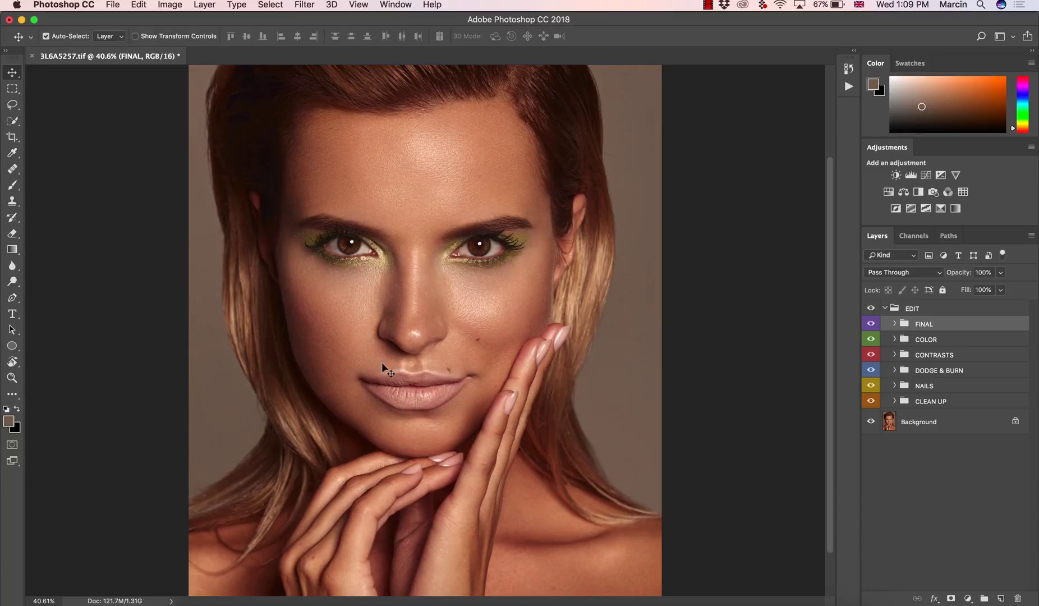
left_click_drag(558, 224, 545, 313)
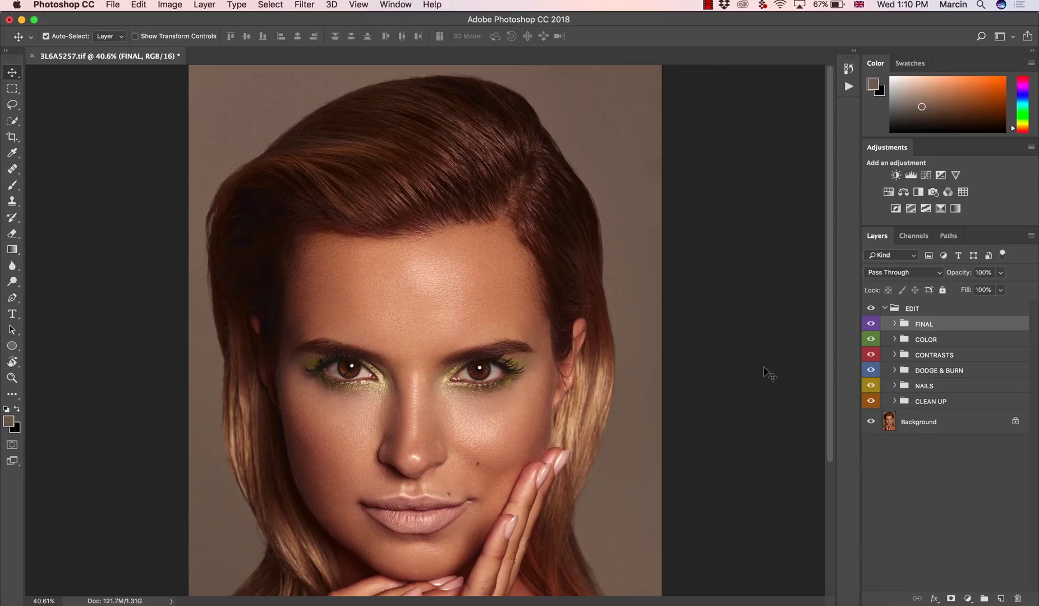
Delete the EDIT group with all its retouching layers, leaving only the Background.
left_click(871, 308)
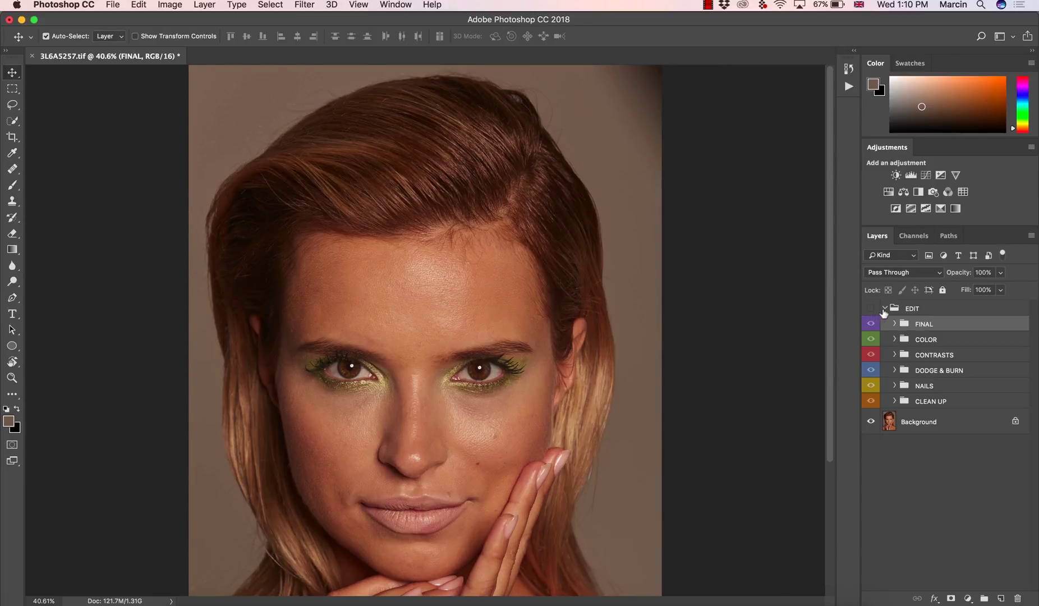
left_click(920, 309)
key("Delete")
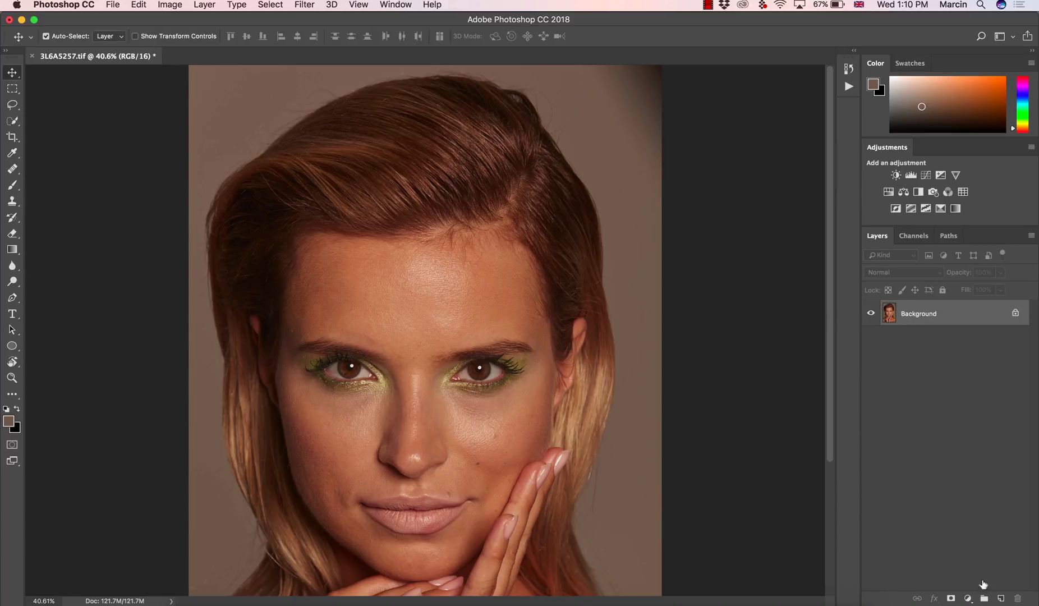
Add a new empty layer above the Background, name it "clean" and keep it as the active layer.
left_click(1001, 598)
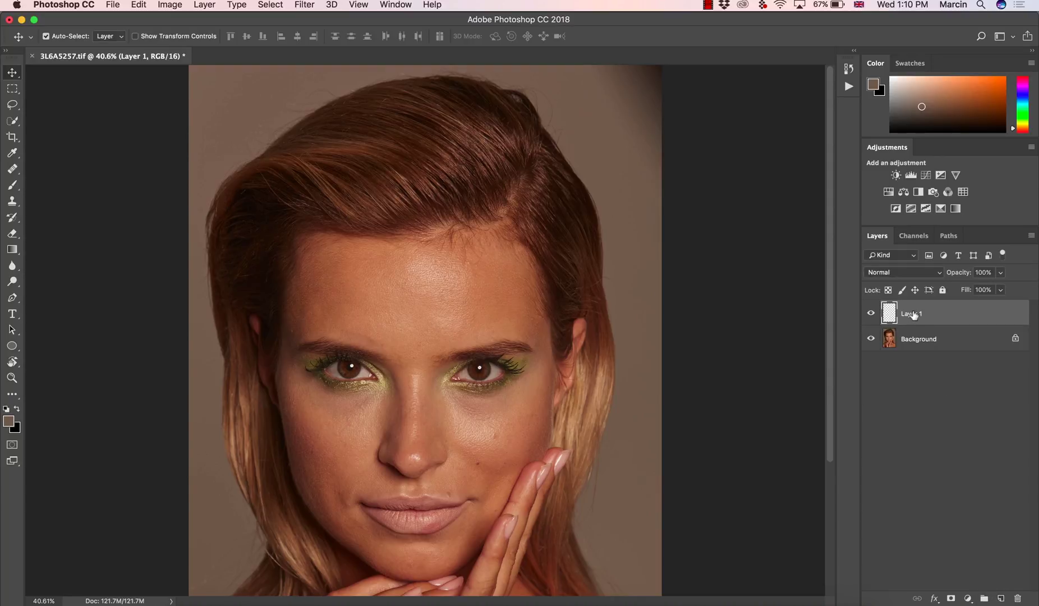
type("clean")
key("Return")
key("z")
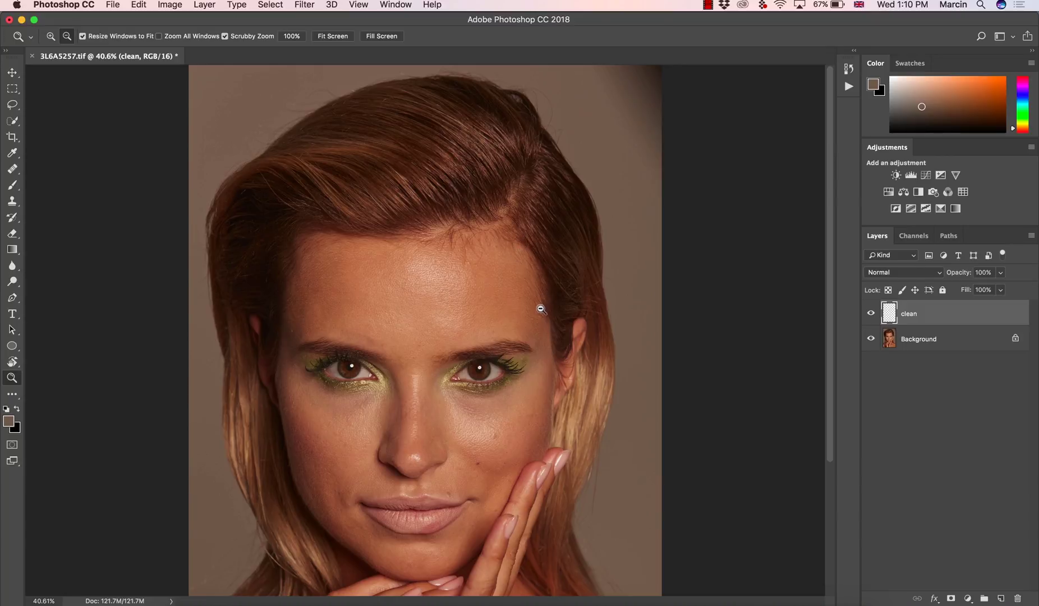
left_click(907, 341)
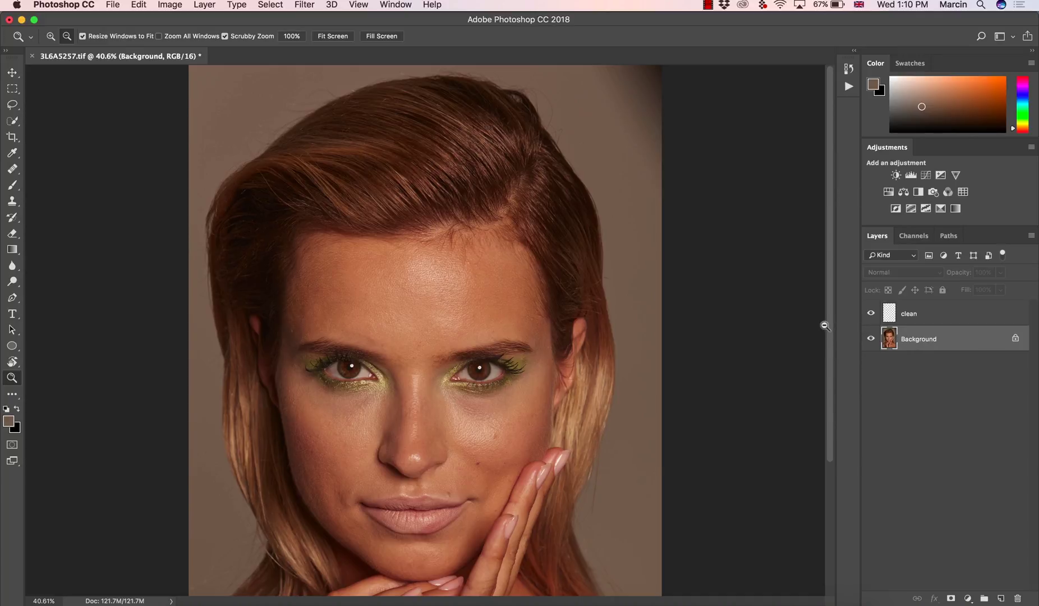
left_click(889, 322)
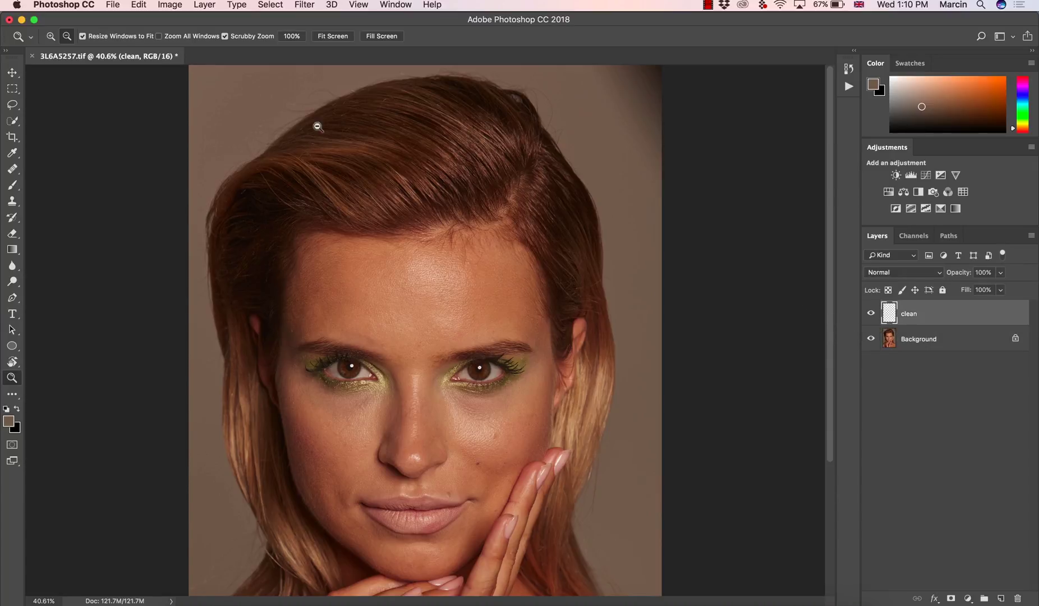
Zoom in on the top of the hair and set up the Clone Stamp tool with a brush size of 500.
left_click(381, 36)
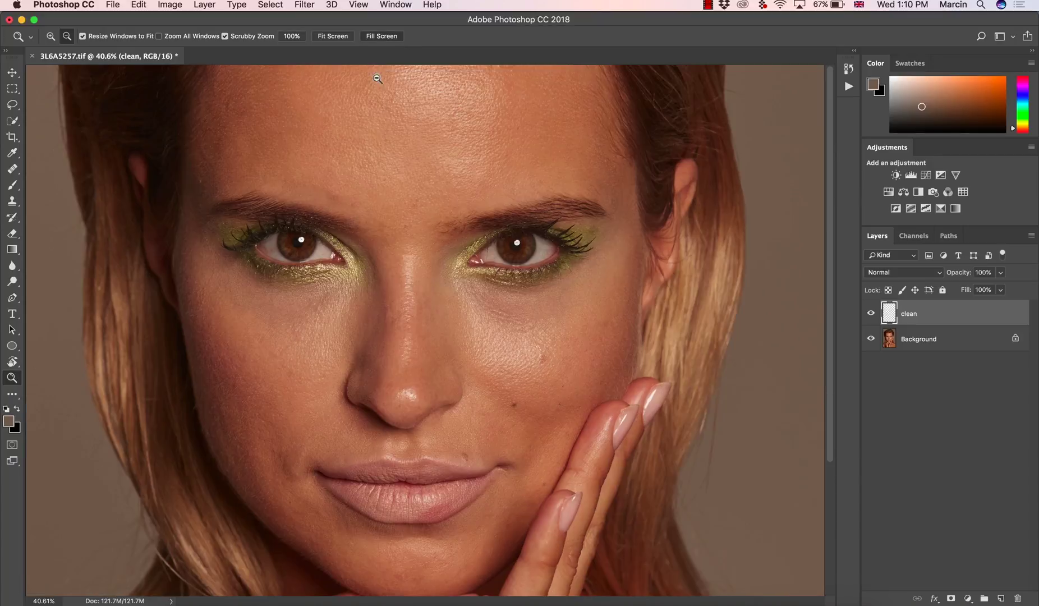
scroll(381, 266, "up", 10)
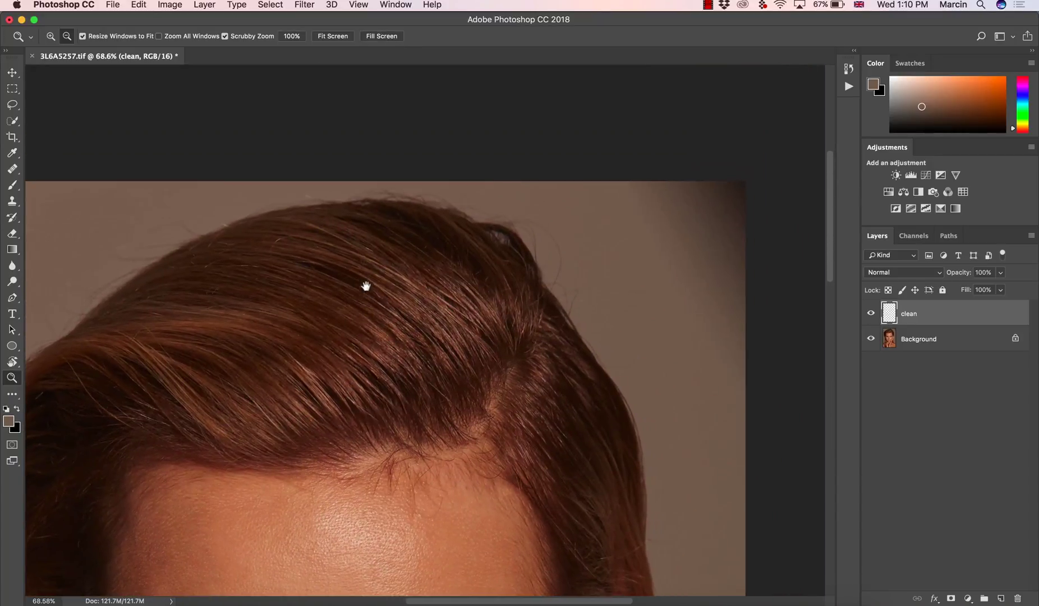
left_click_drag(366, 286, 398, 269)
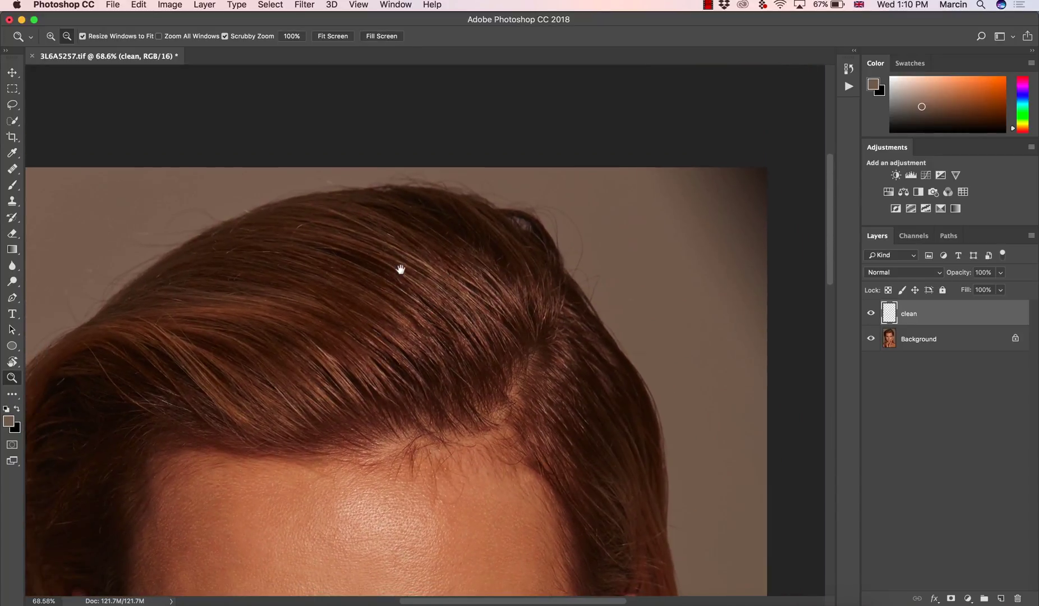
left_click(13, 203)
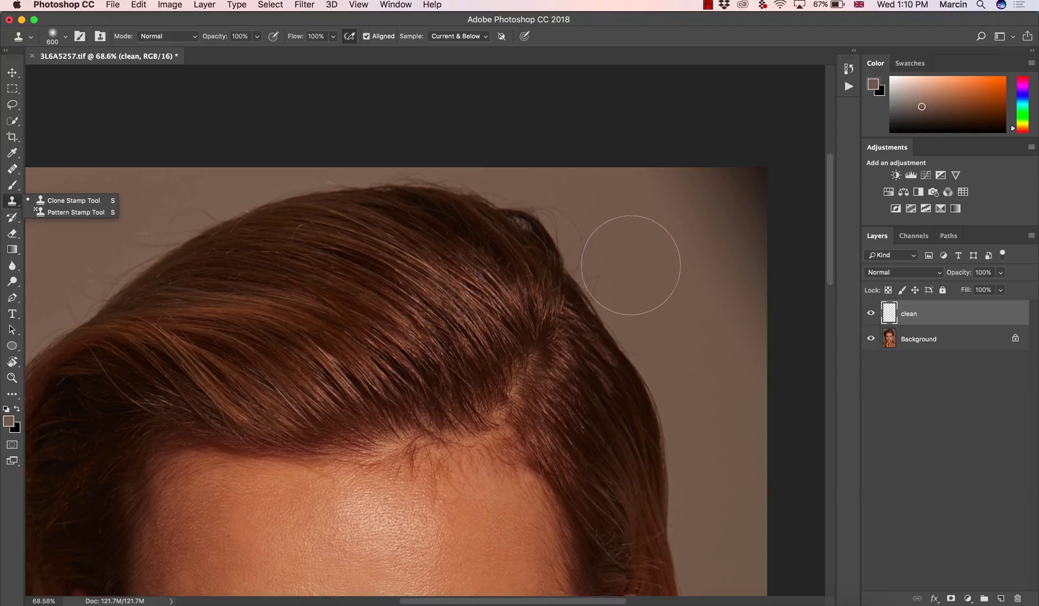
key("bracketleft")
Try to clone clean backdrop over the dark upper-right corner of the photo without a selection, and undo the strokes.
left_click(656, 255, "alt")
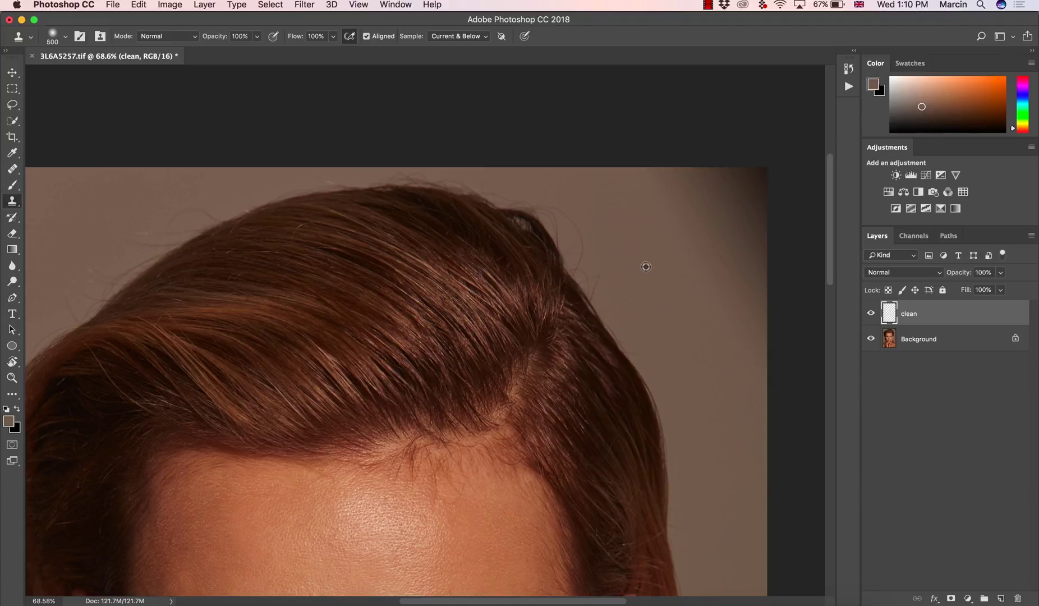
left_click(645, 327, "alt")
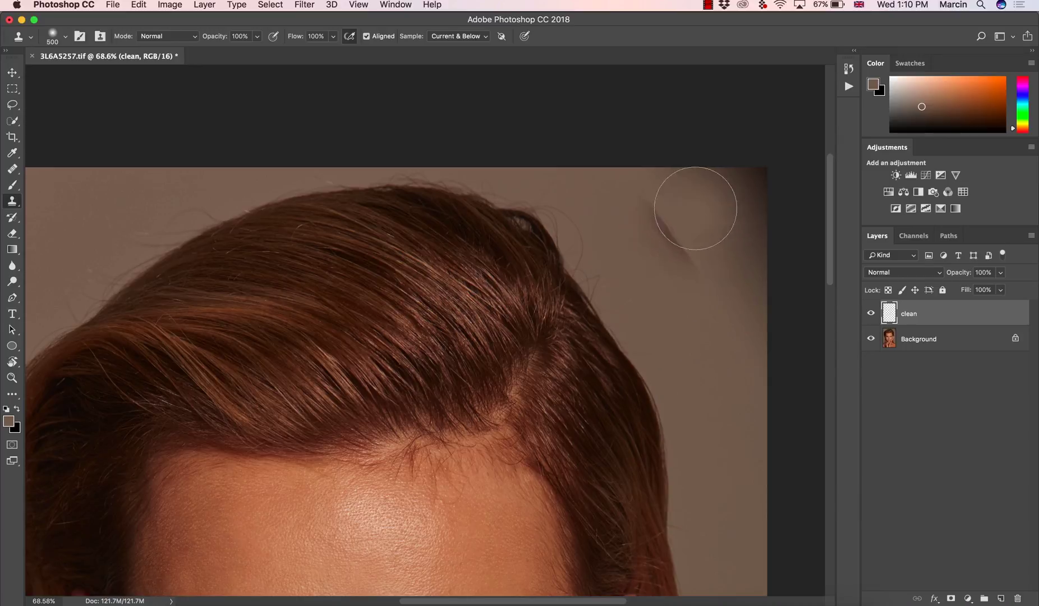
mouse_move(695, 208)
left_mouse_down()
mouse_move(727, 226)
mouse_move(762, 228)
mouse_move(733, 269)
left_mouse_up()
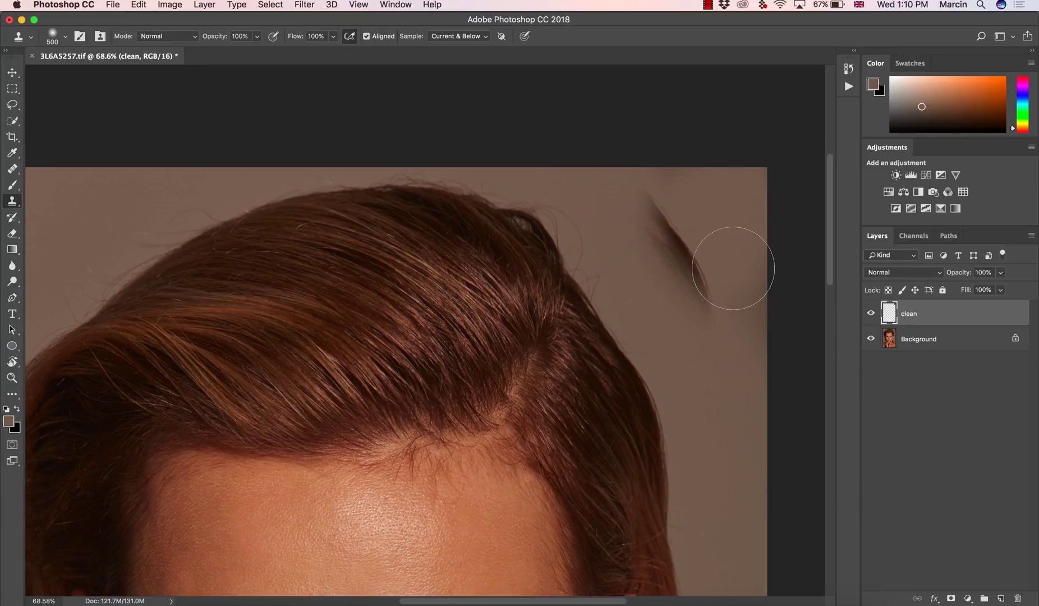
key("super+z")
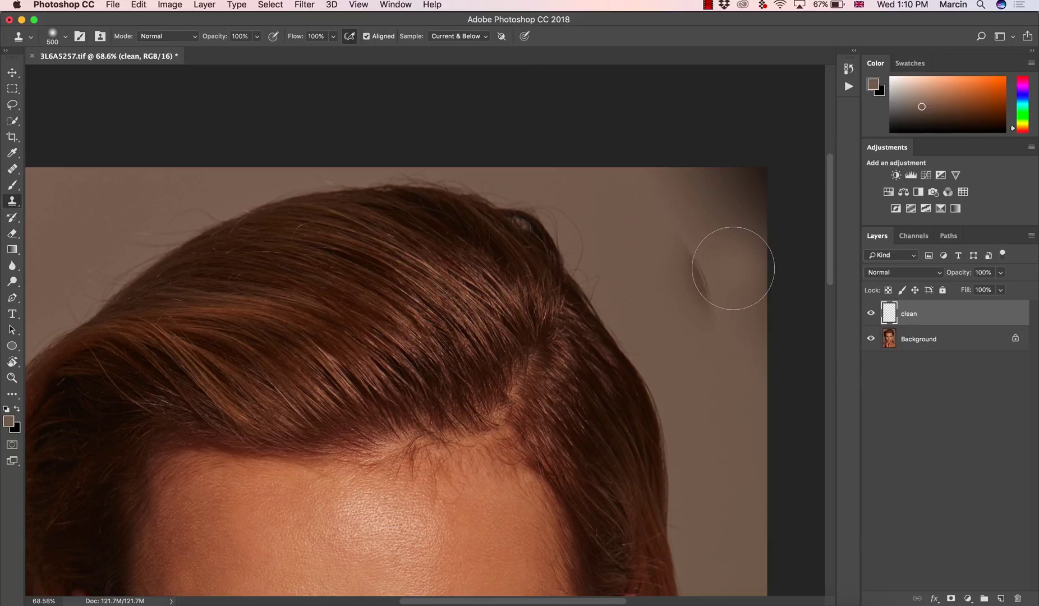
left_click(701, 292, "alt")
mouse_move(756, 300)
left_mouse_down()
mouse_move(726, 243)
mouse_move(736, 247)
left_mouse_up()
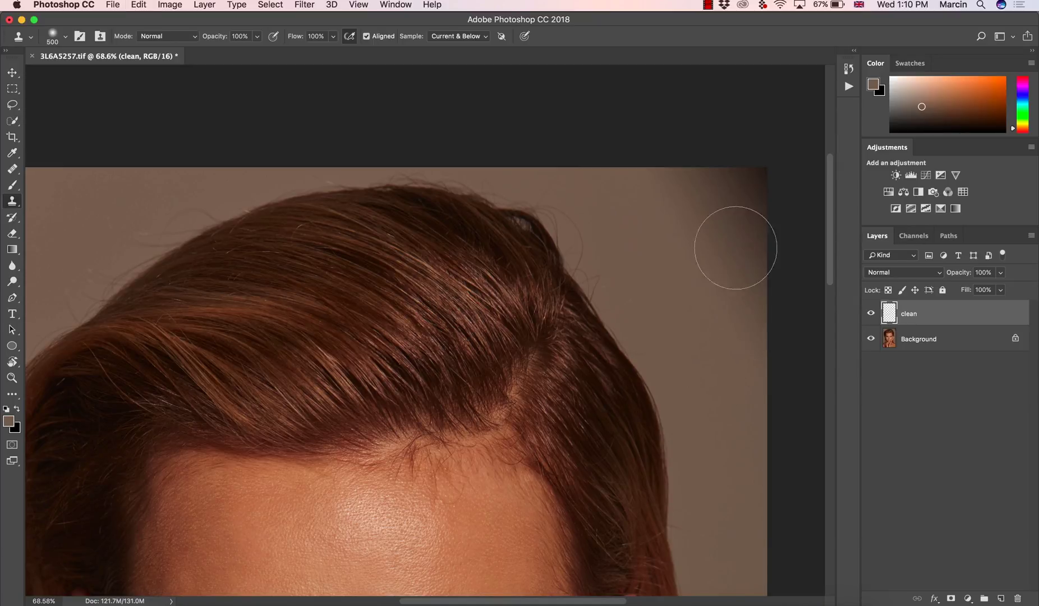
Draw a closed Pen path around the upper-right backdrop, following the outer edge of the hair and extending beyond the canvas.
left_click(12, 298)
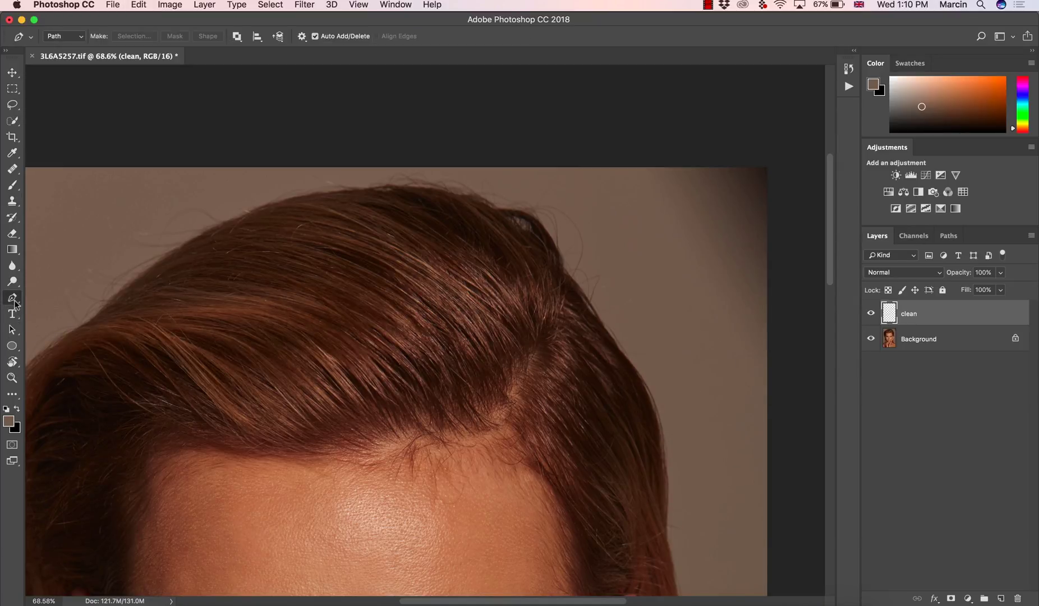
left_click(493, 158)
left_click(556, 205)
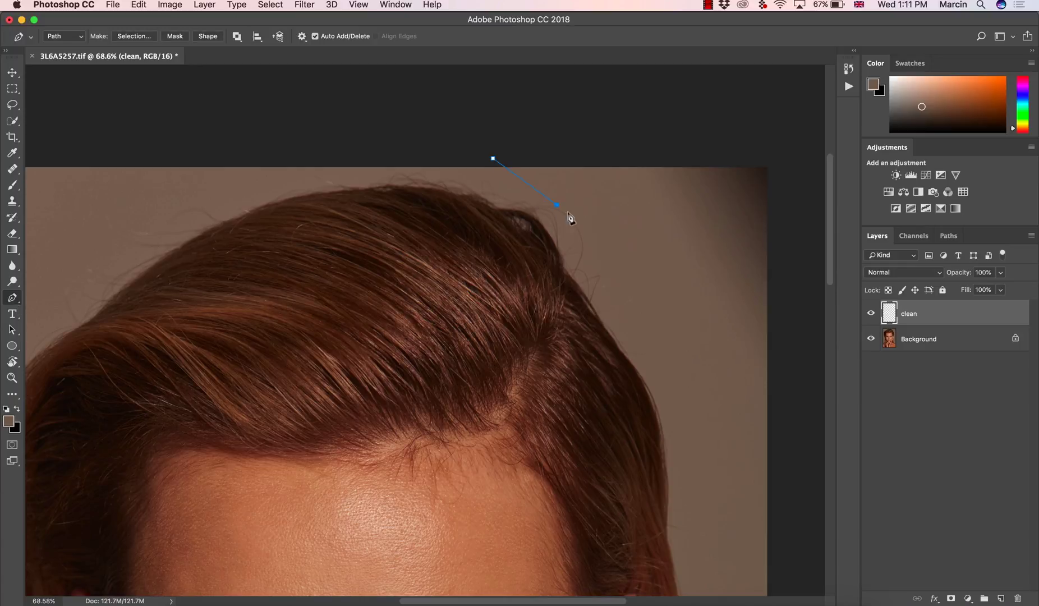
left_click(580, 226)
left_click(600, 292)
left_click(627, 338)
left_click(666, 390)
left_click(670, 393)
left_click(702, 432)
left_click(790, 463)
left_click(786, 147)
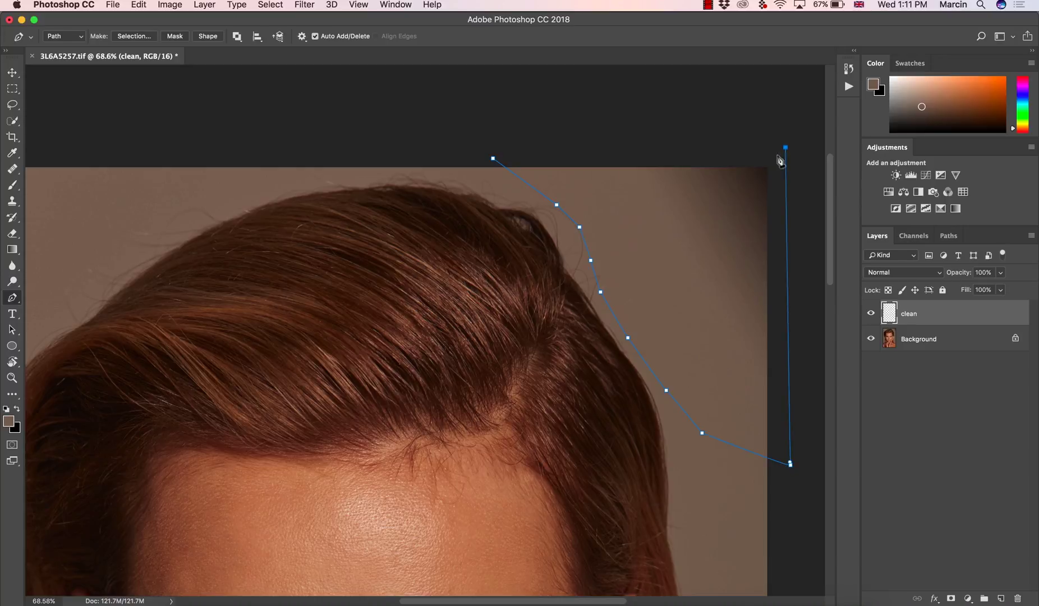
left_click(493, 159)
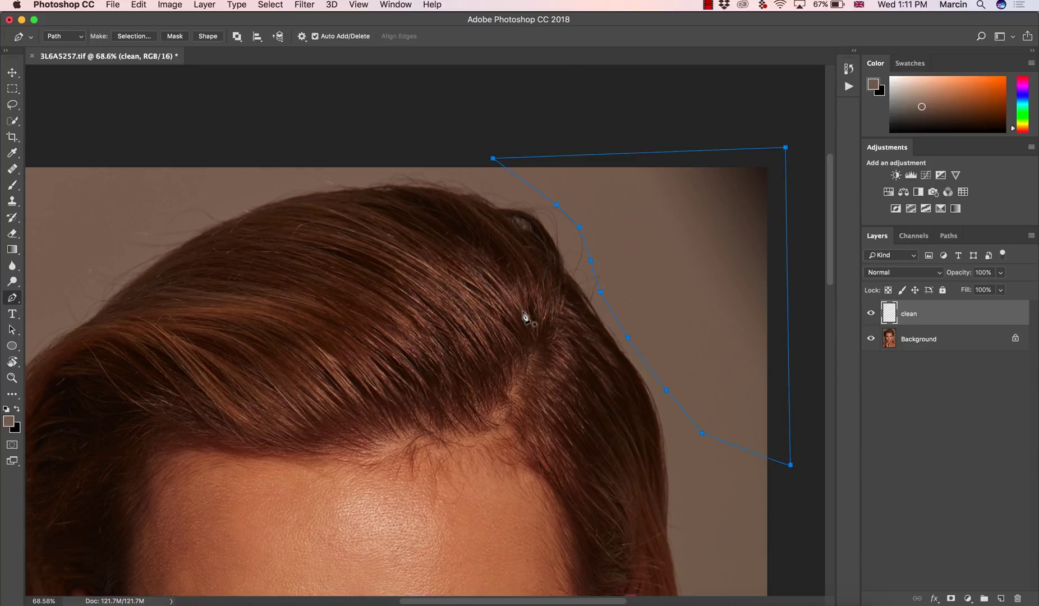
Convert the path into a new anti-aliased selection with a feather radius of 4 pixels.
right_click(635, 267)
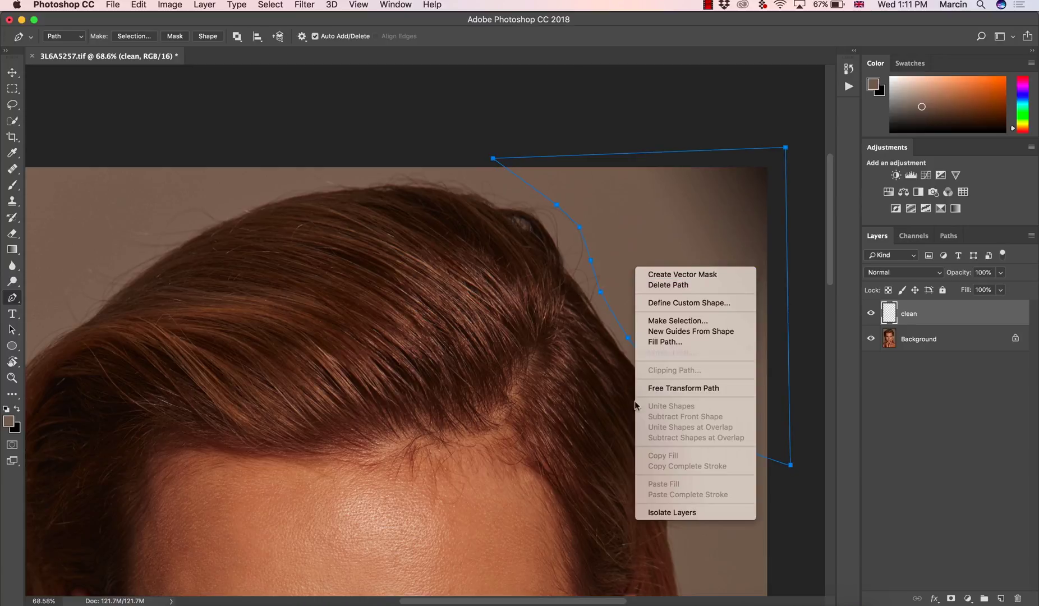
left_click(674, 321)
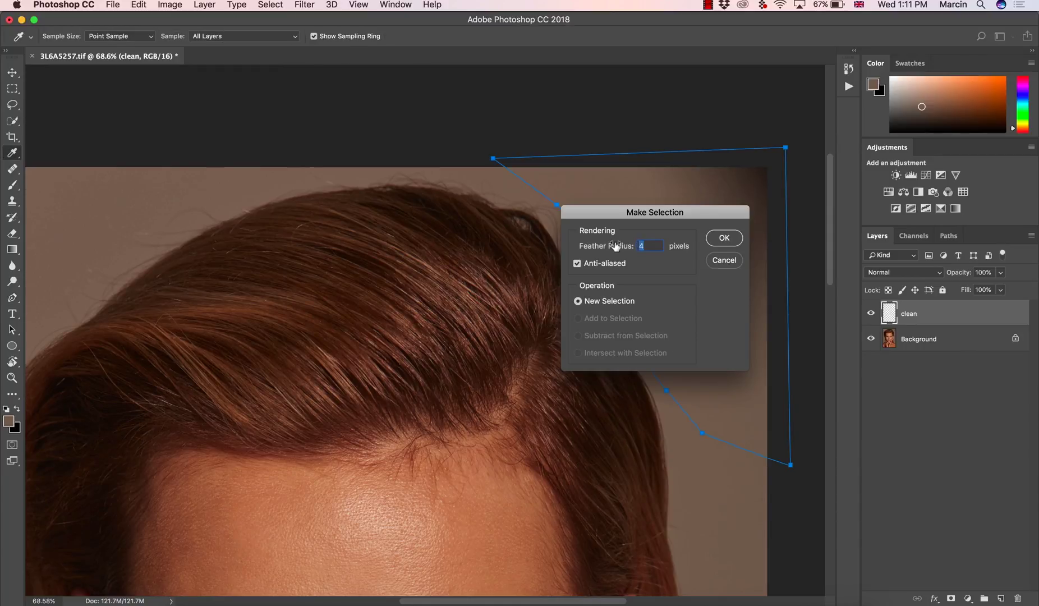
left_click(723, 240)
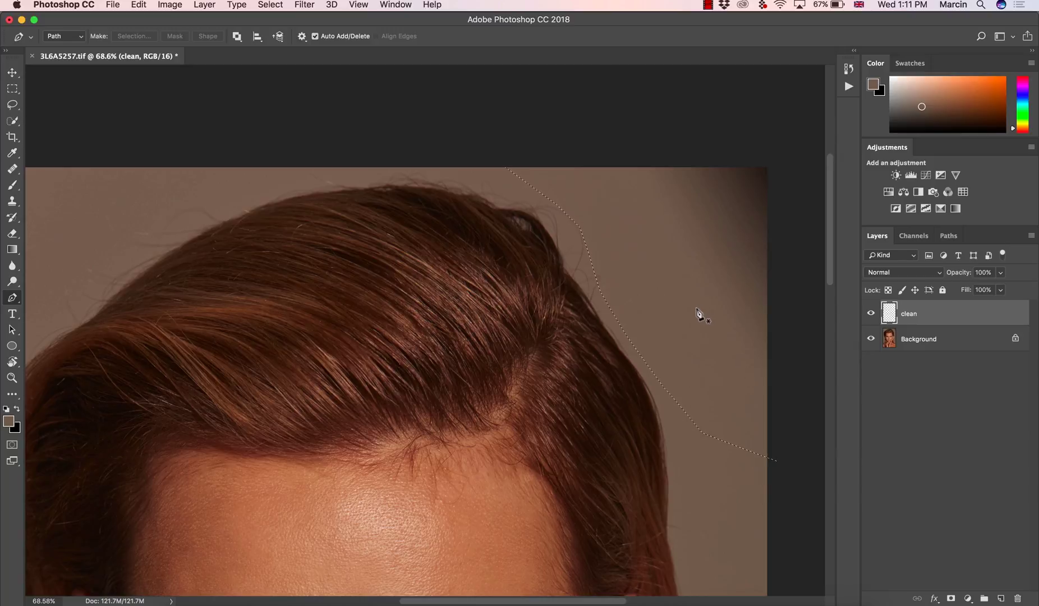
Clone clean backdrop over the dark upper-right corner inside the selection with the Clone Stamp tool.
key("s")
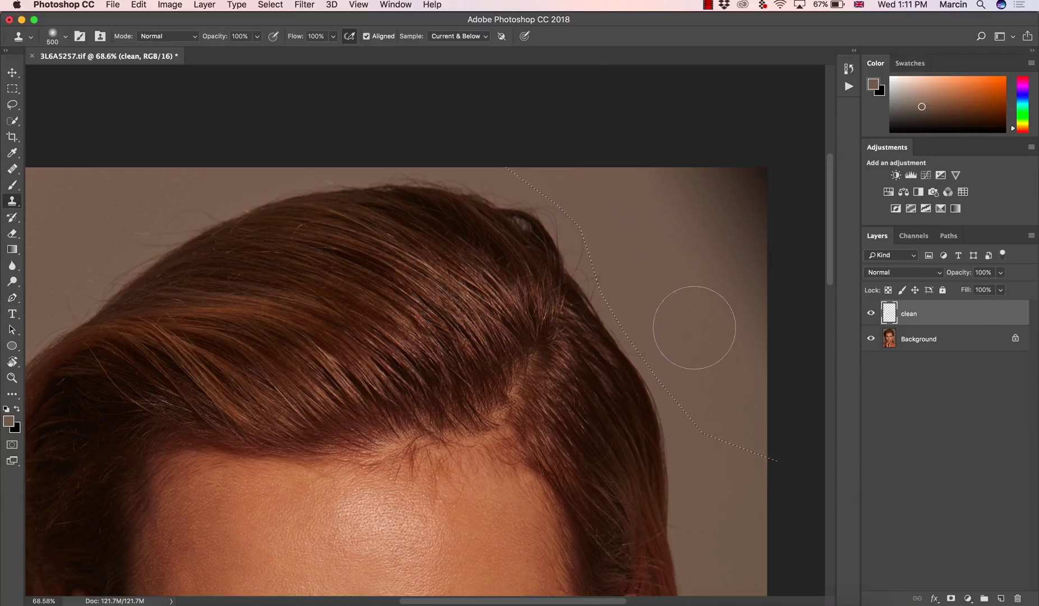
left_click(704, 285, "alt")
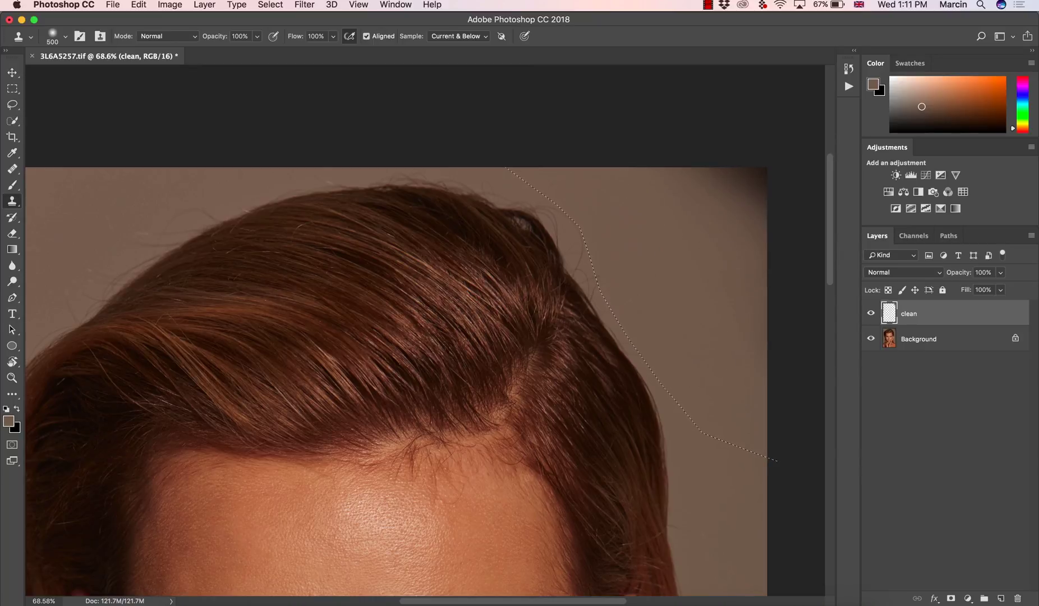
mouse_move(737, 181)
left_mouse_down()
mouse_move(713, 203)
mouse_move(679, 177)
left_mouse_up()
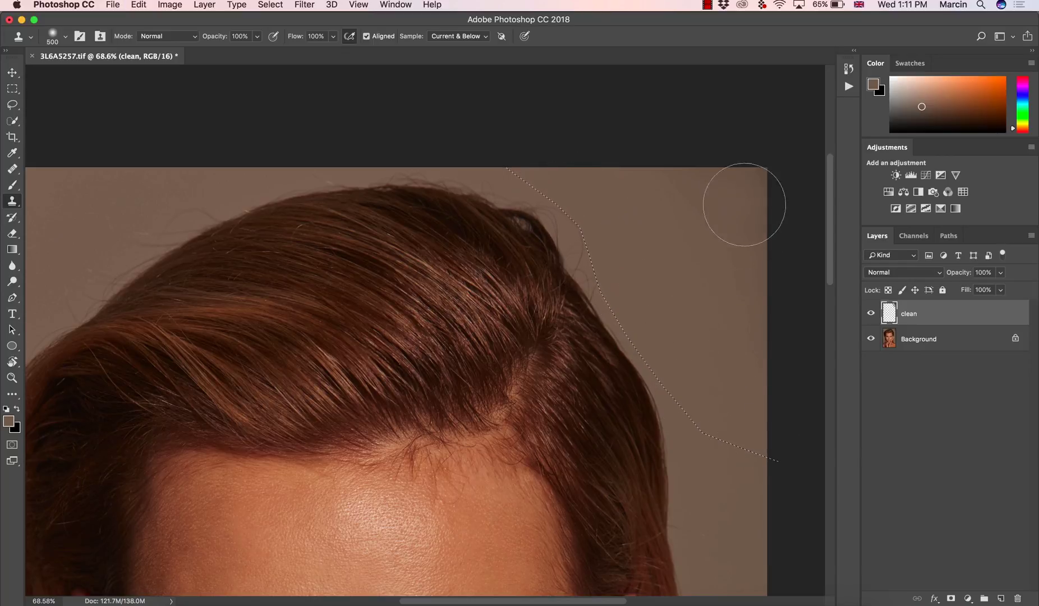
Clear the selection around the upper-right backdrop after zooming out to the whole portrait.
key("z")
left_click_drag(671, 358, 538, 359)
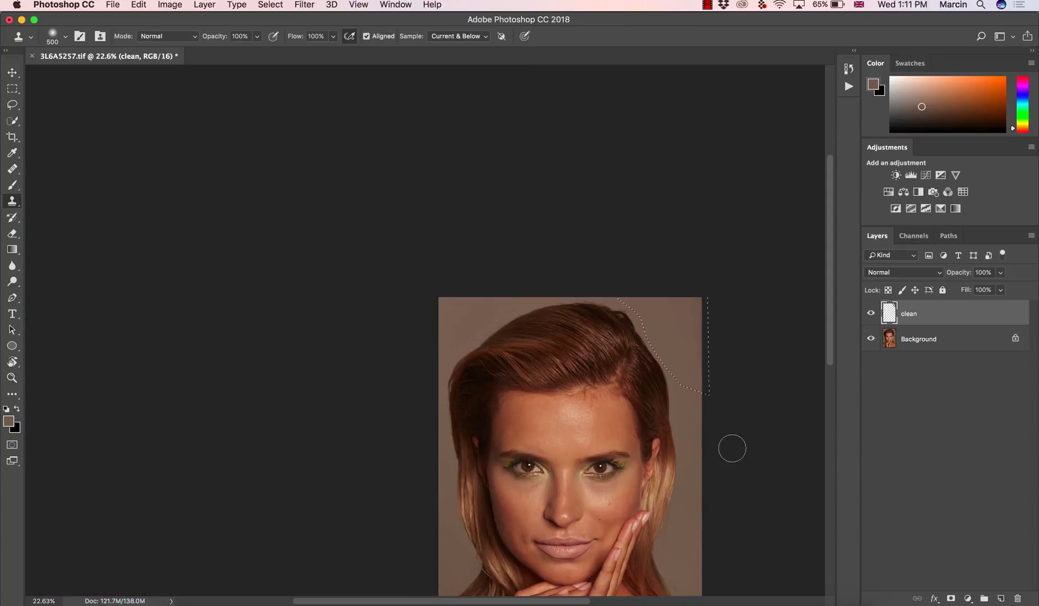
left_click(14, 87)
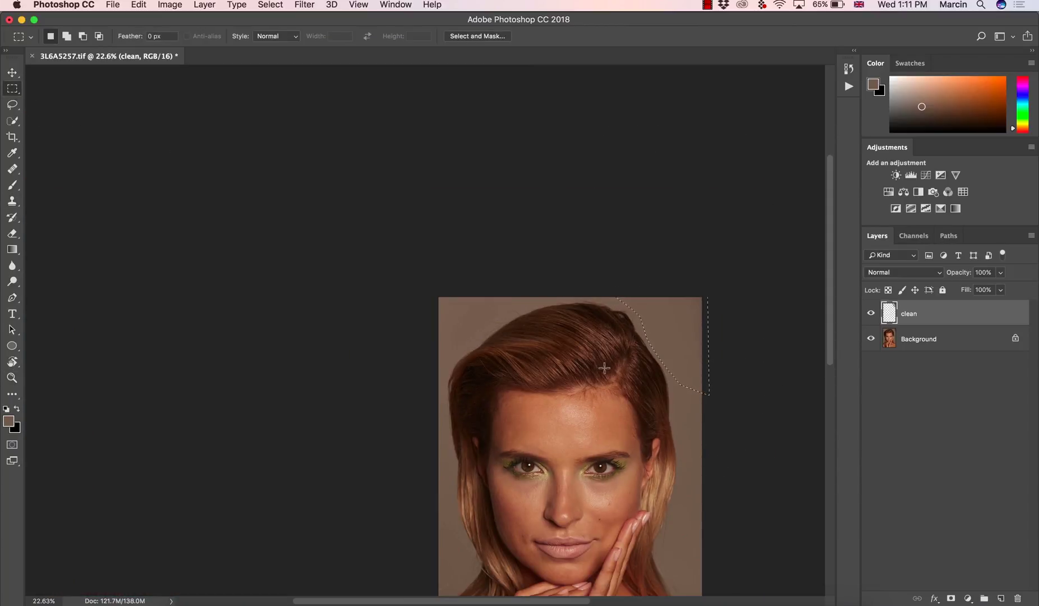
left_click_drag(602, 403, 570, 348)
Clone backdrop over the stray hairs along the lower hair edge beside the hand with a smaller Clone Stamp brush.
key("z")
left_click_drag(521, 375, 574, 409)
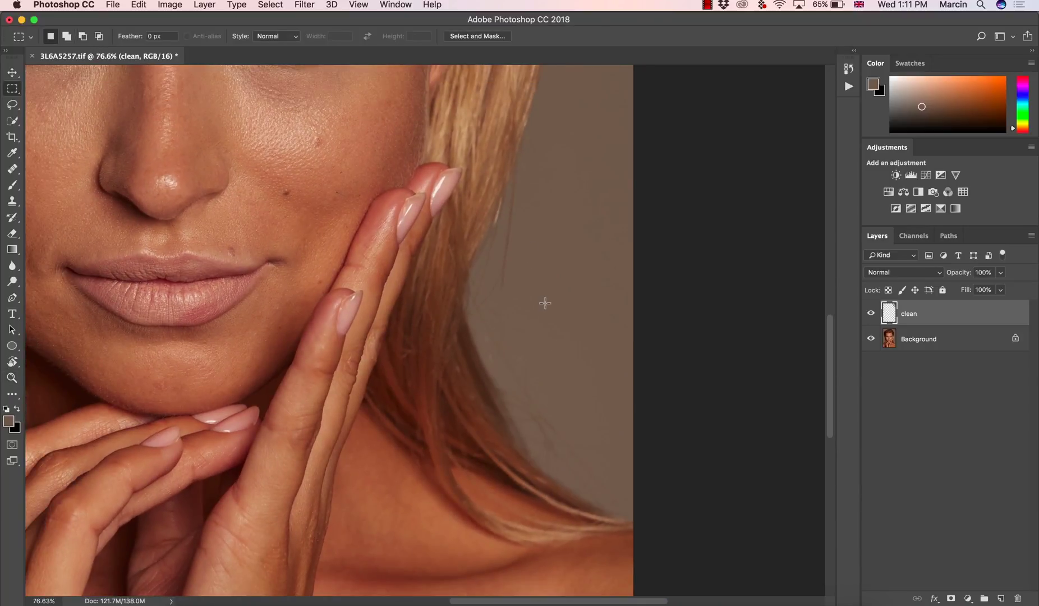
key("s")
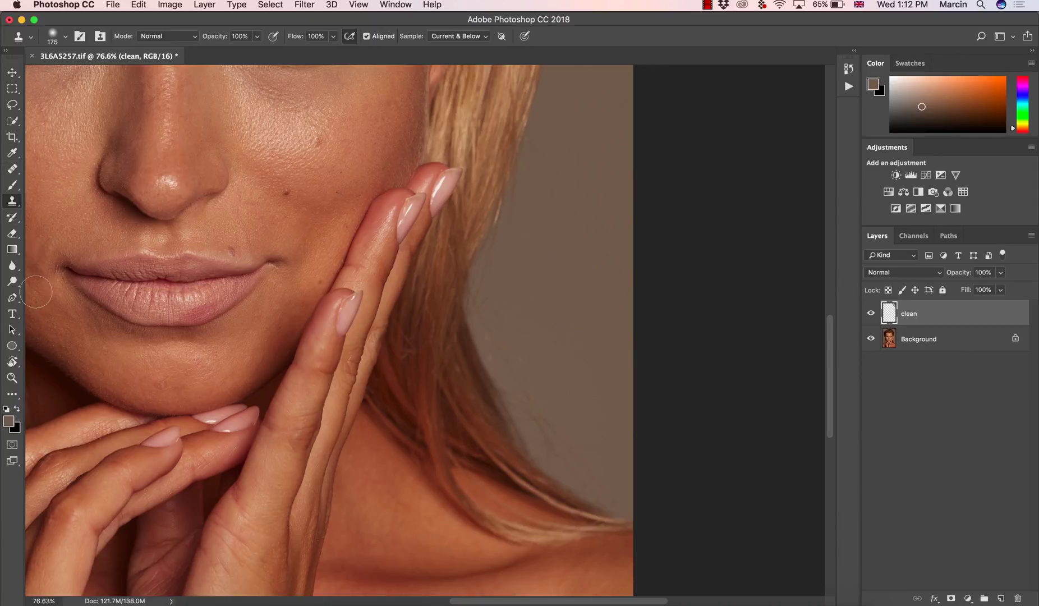
Draw a closed Pen tool path along the hair edge beside the hand, down to the shoulder, enclosing the adjacent backdrop.
left_click(12, 297)
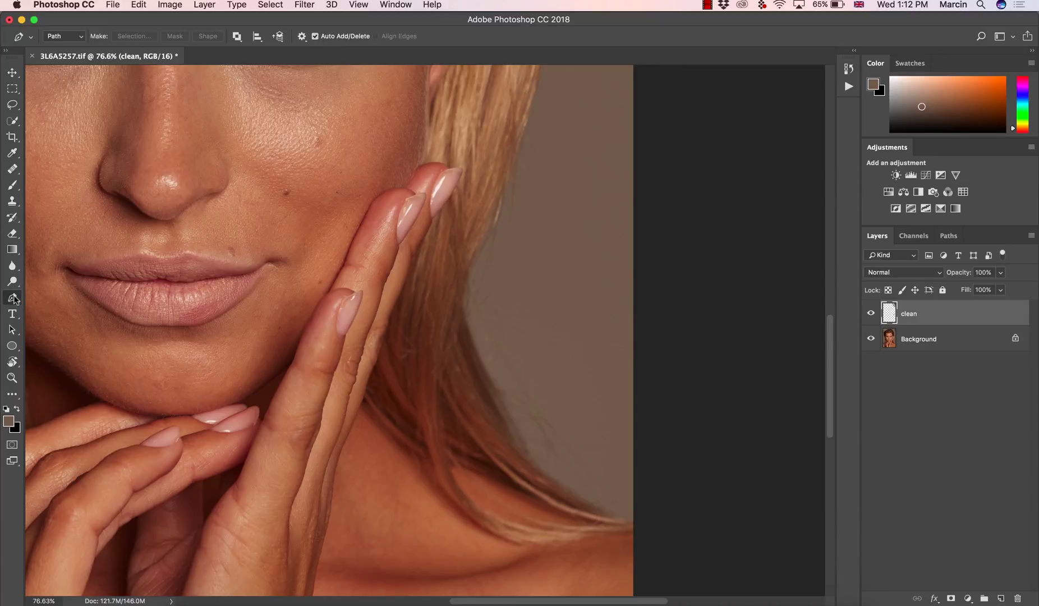
left_click(531, 117)
left_click(494, 228)
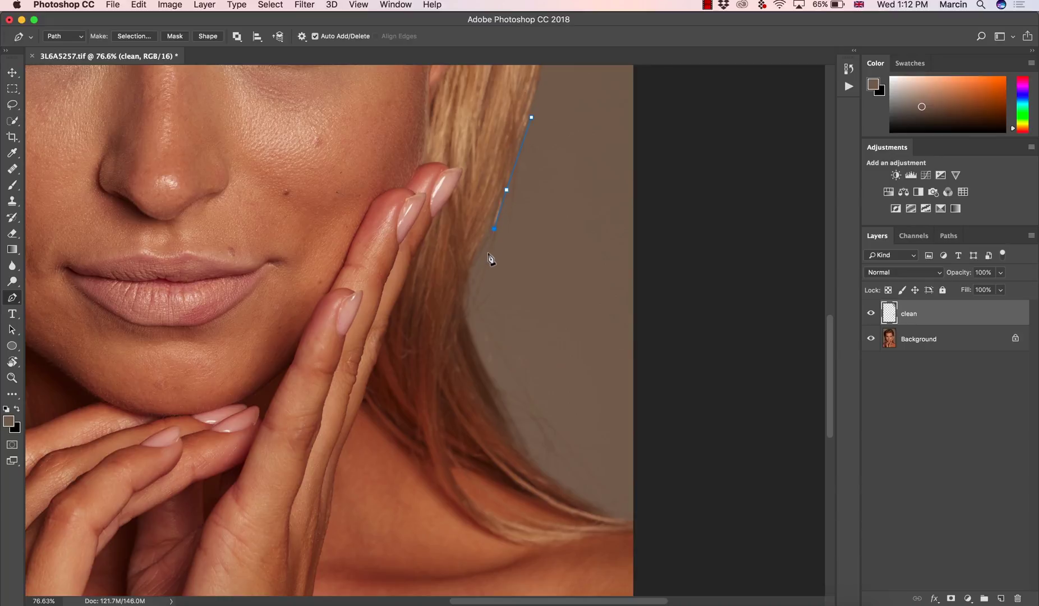
left_click(475, 263)
left_click(501, 395)
left_click(531, 449)
left_click(542, 469)
left_click(588, 497)
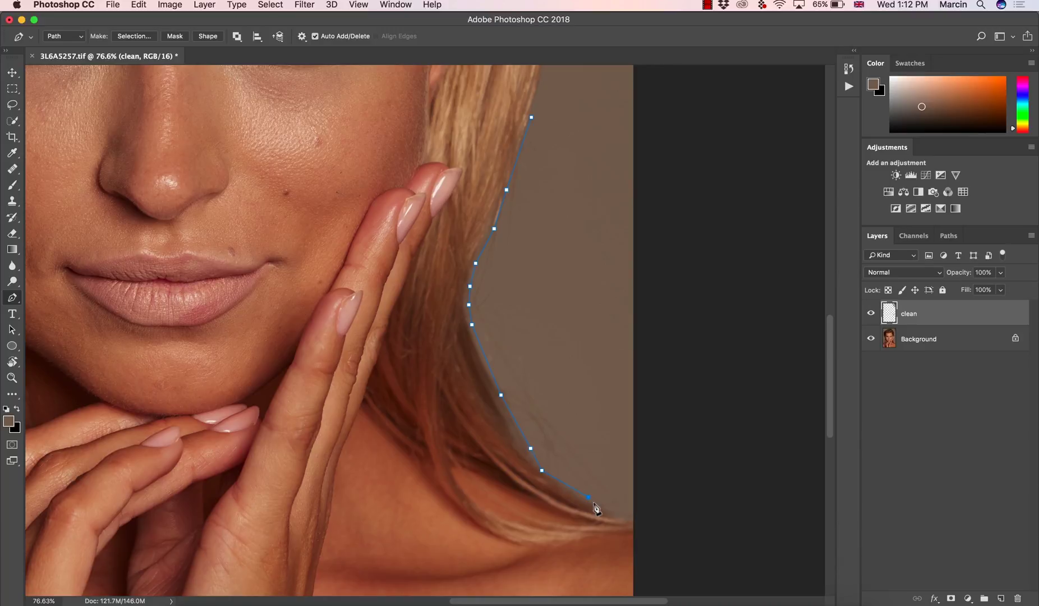
left_click(639, 518)
left_click(667, 115)
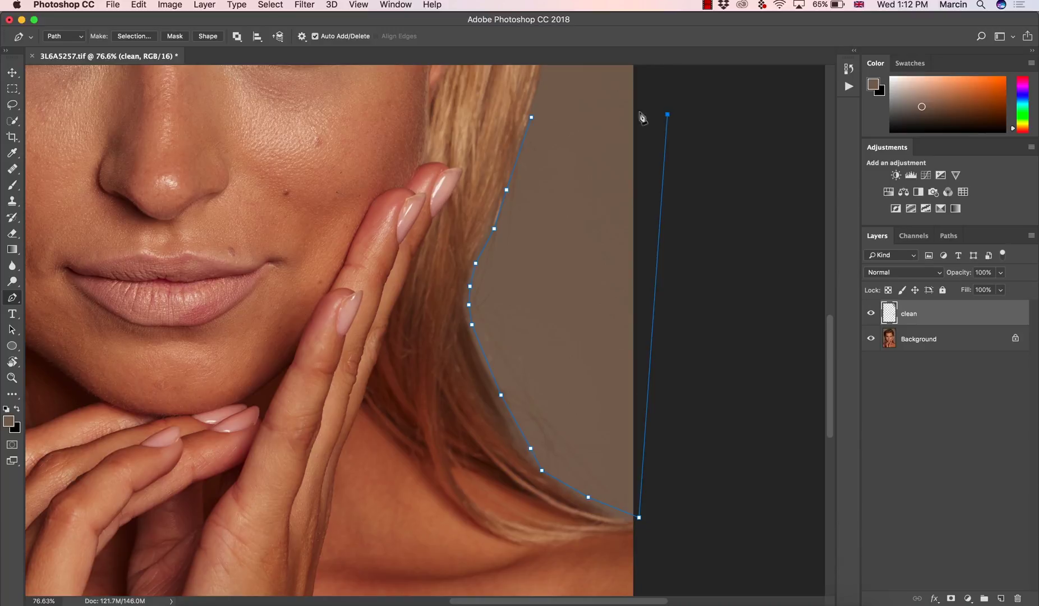
left_click(531, 117)
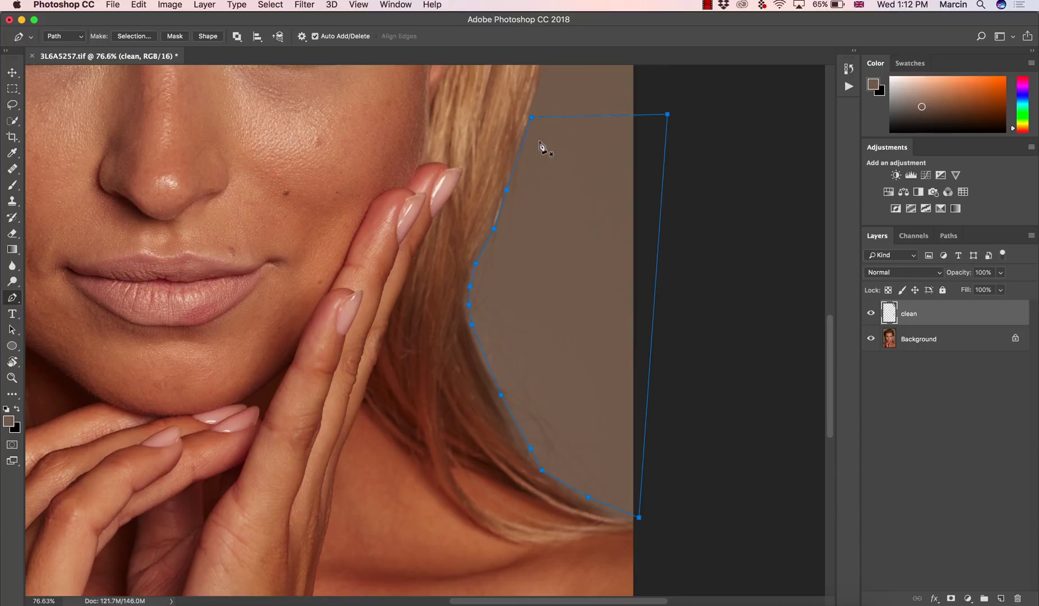
Convert the backdrop path beside the hand into a new anti-aliased selection with a 4-pixel feather radius.
right_click(579, 175)
left_click(606, 230)
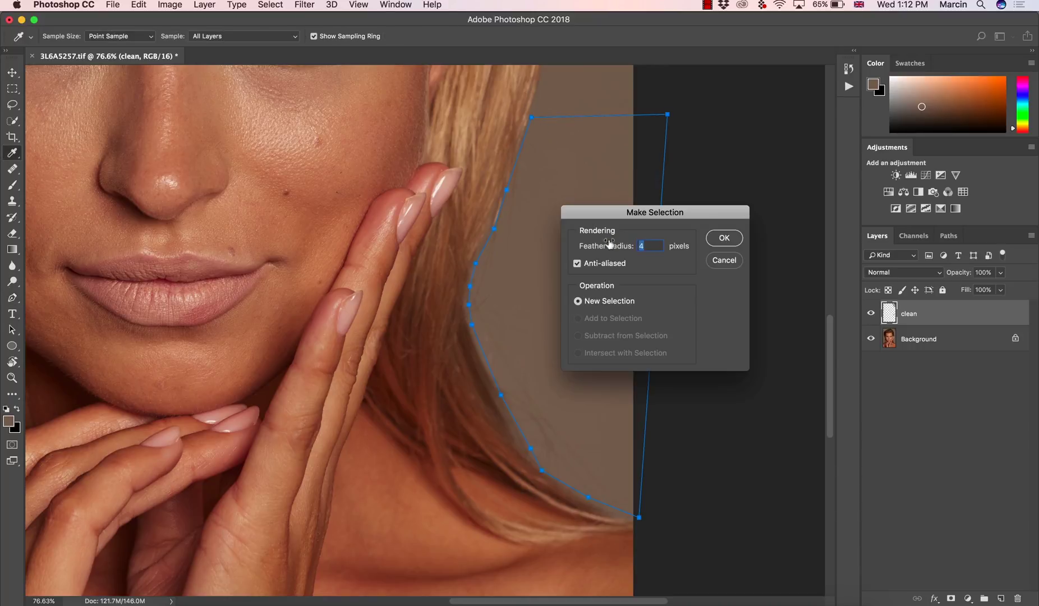
left_click(718, 242)
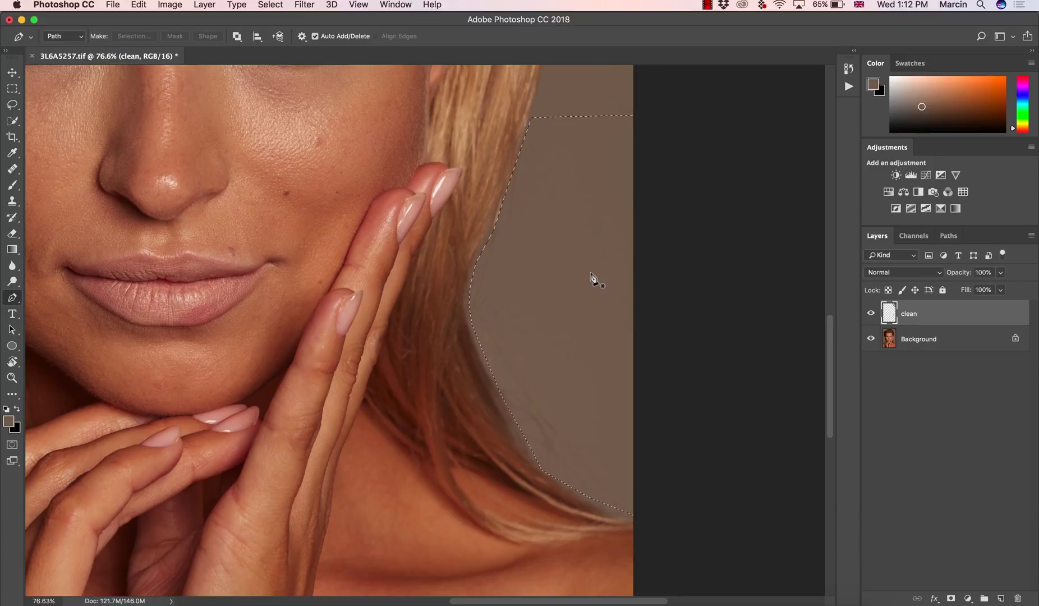
Clone clean backdrop over the stray hairs along the selected hair edge using a 400-pixel Clone Stamp brush.
key("s")
key("bracketright")
key("bracketright")
key("bracketright")
key("bracketright")
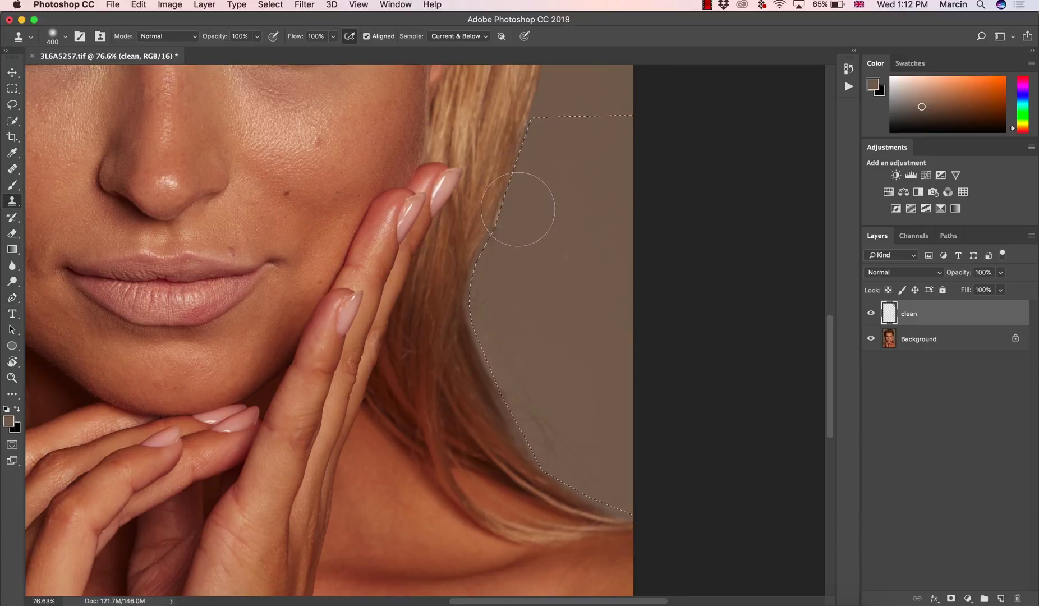
left_click(540, 280, "alt")
mouse_move(542, 365)
left_mouse_down()
mouse_move(520, 371)
mouse_move(575, 448)
mouse_move(568, 422)
mouse_move(587, 473)
left_mouse_up()
left_click(491, 225)
Clear the selection around the backdrop between the hair and the shoulder.
key("z")
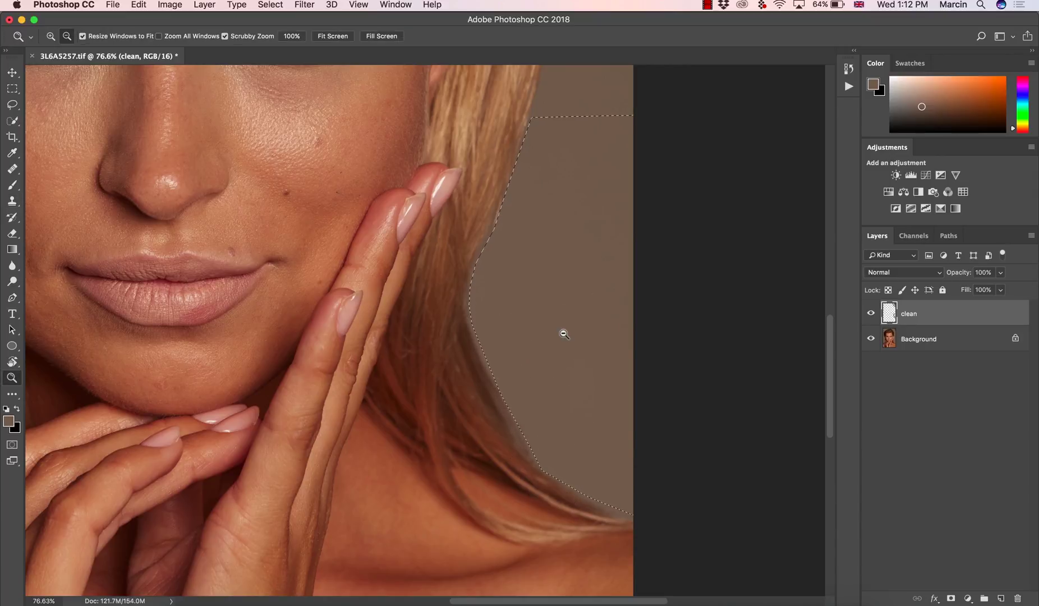
left_click_drag(563, 331, 476, 331)
left_click(13, 89)
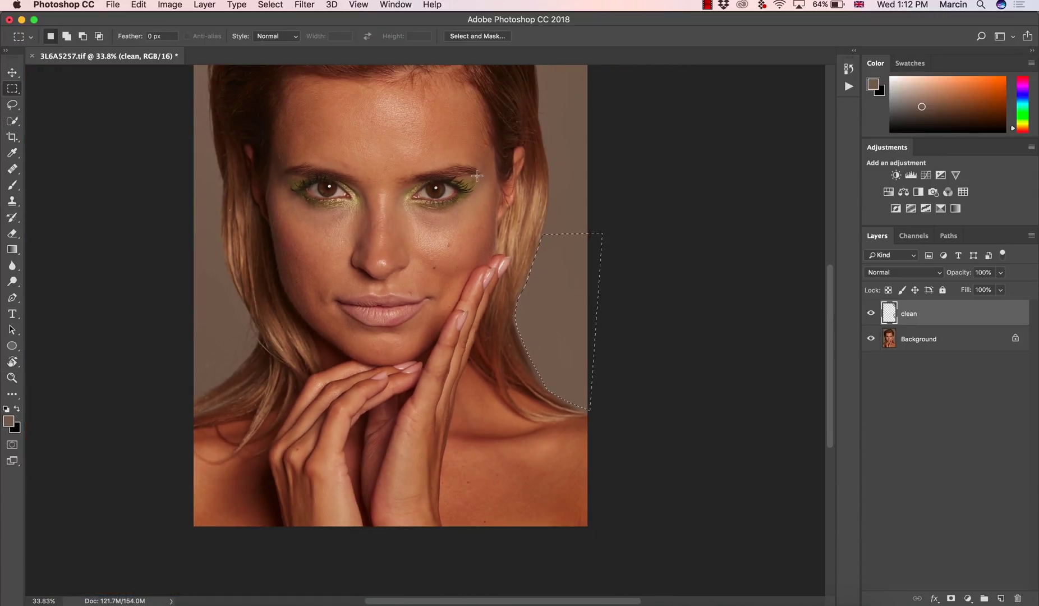
left_click(477, 175)
Compare the portrait with the "clean" layer hidden and shown, and review the whole image.
left_click(871, 314)
left_click(871, 315)
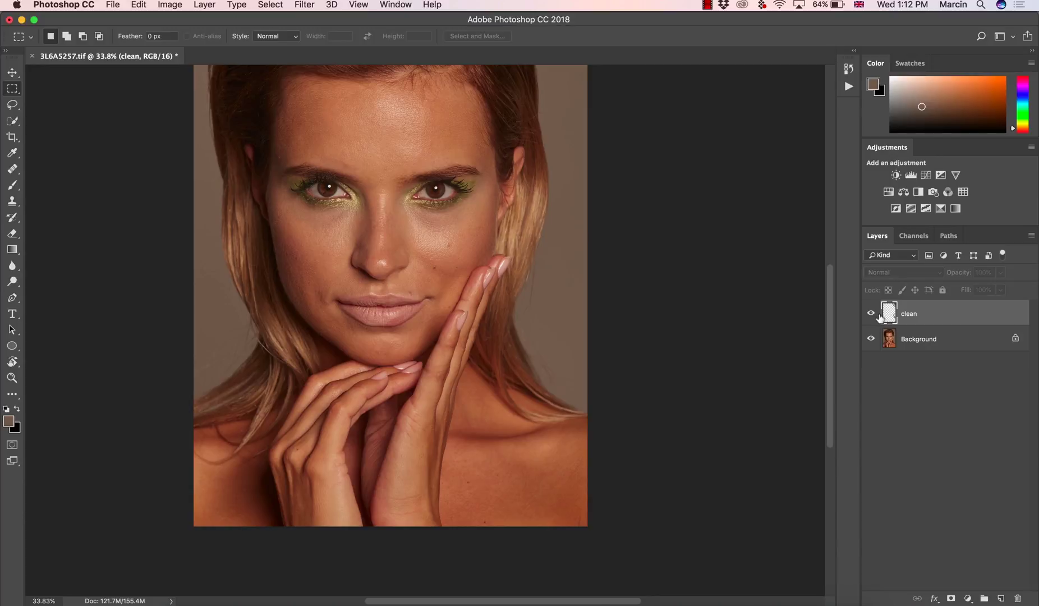
key("z")
left_click_drag(553, 237, 565, 289)
key("m")
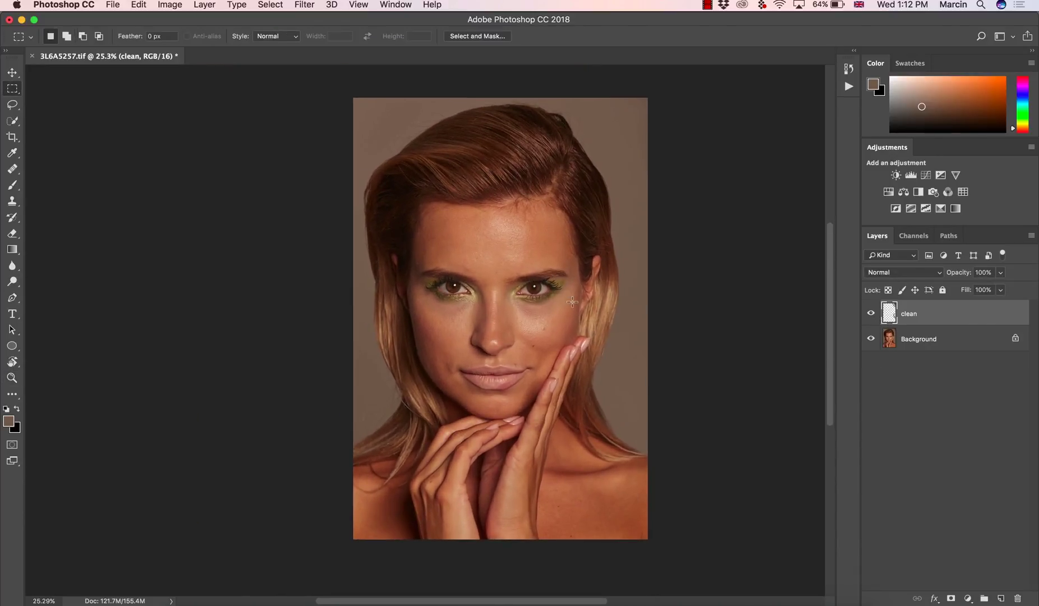